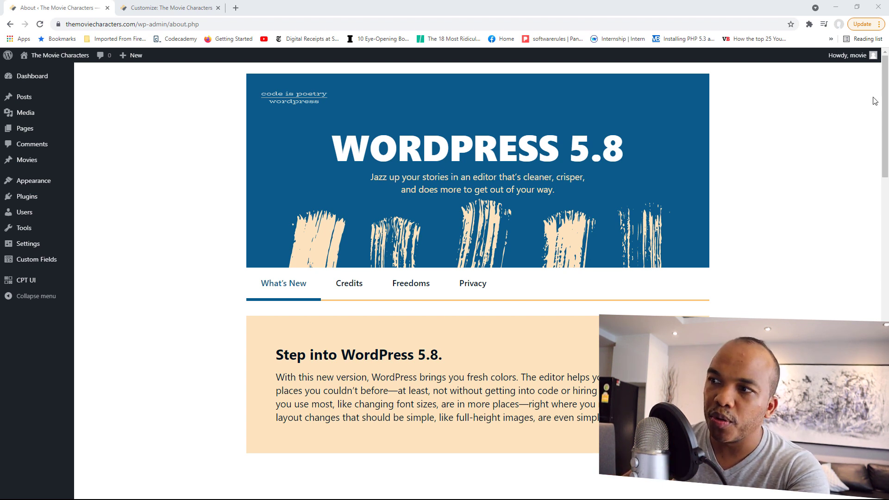
# Scroll the About page's What's New notes down to the HTTPS switching, Robots API and jQuery sections.
pyautogui.moveTo(881, 100); pyautogui.dragTo(879, 135)
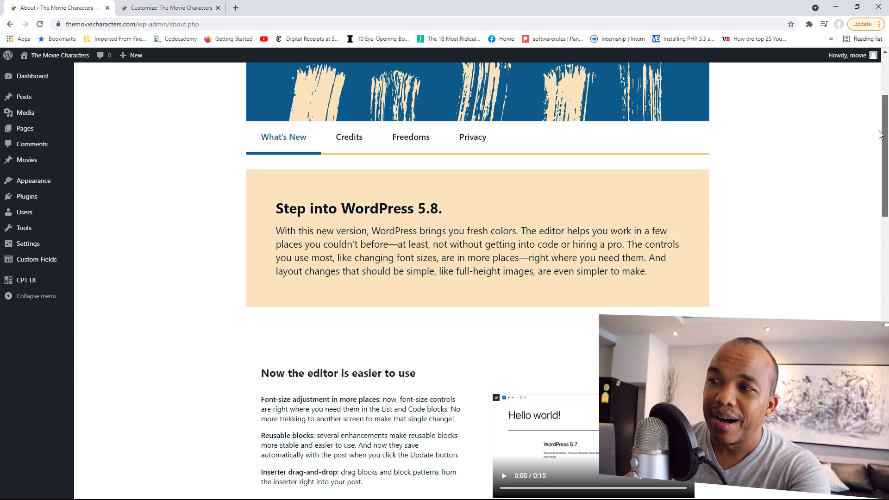
pyautogui.moveTo(880, 134); pyautogui.dragTo(876, 156)
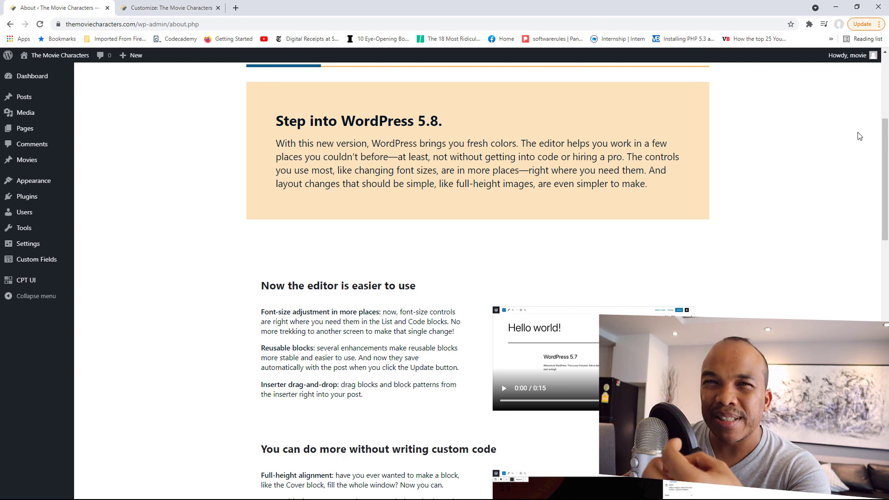
pyautogui.moveTo(880, 140); pyautogui.dragTo(849, 323)
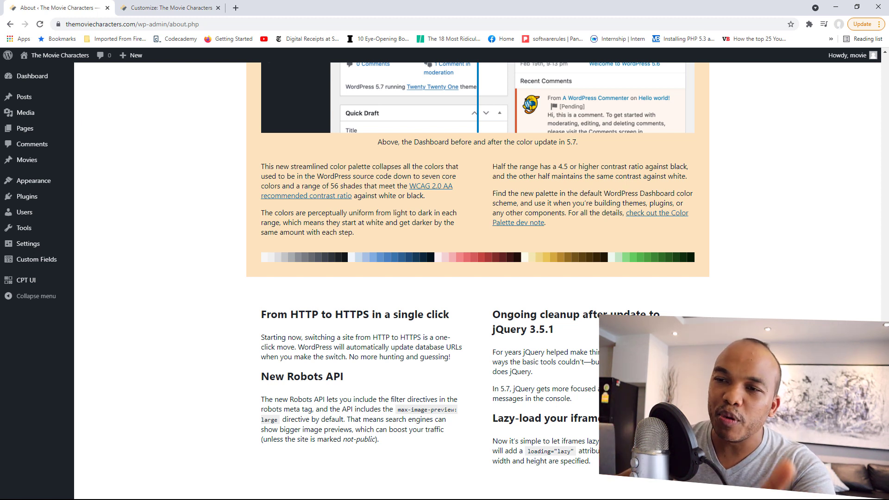
# Browse the blocks addable to the block-based Footer widget area in the Customizer, then close it.
pyautogui.click(171, 8)
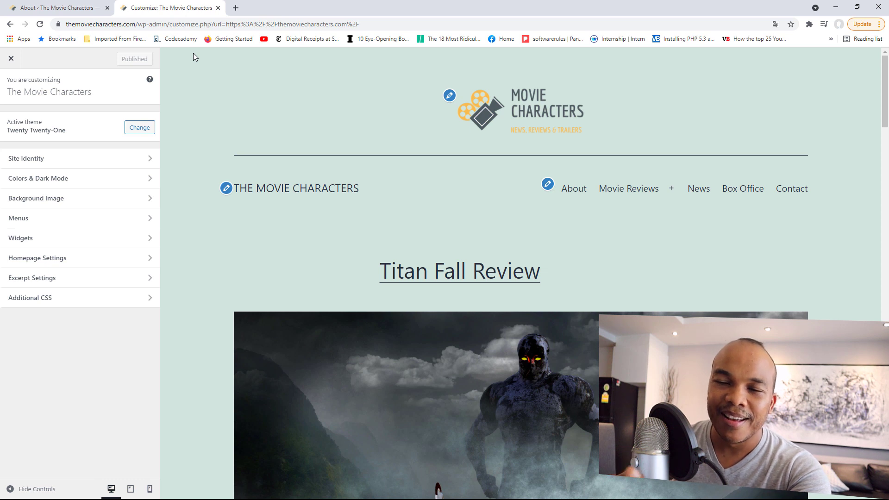
pyautogui.click(145, 238)
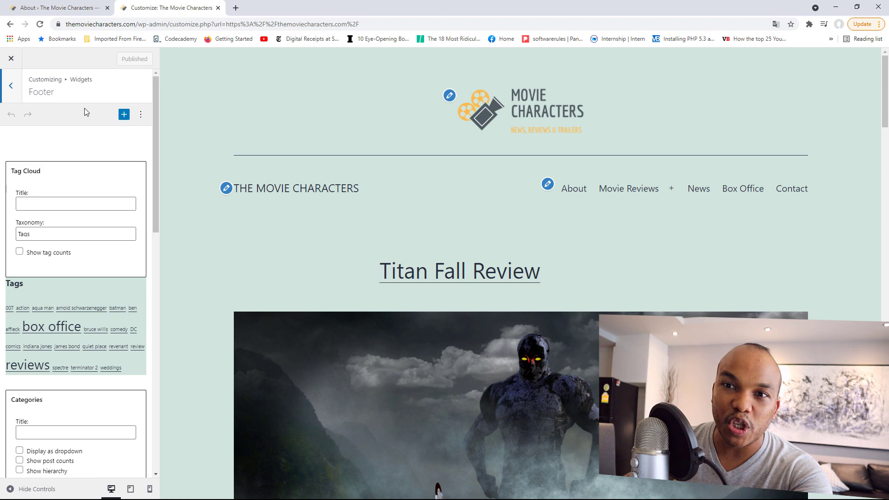
pyautogui.click(123, 114)
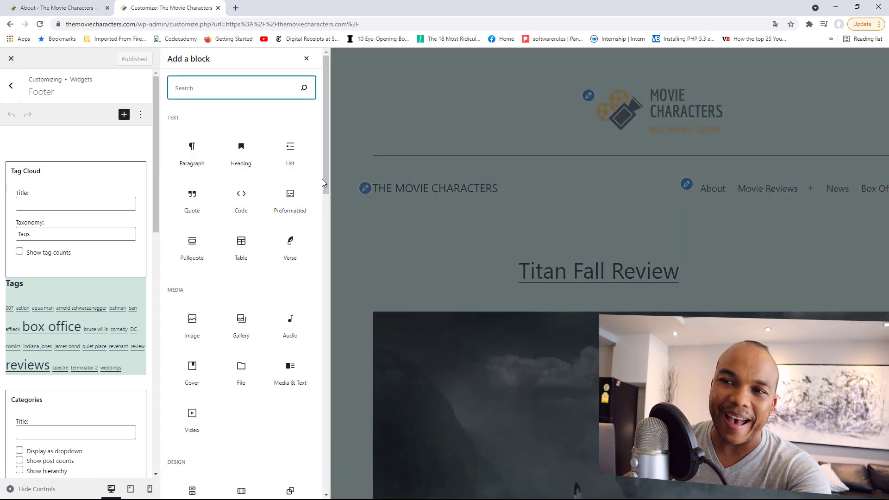
pyautogui.moveTo(327, 167)
pyautogui.mouseDown()
pyautogui.moveTo(314, 264)
pyautogui.moveTo(317, 365)
pyautogui.moveTo(337, 164)
pyautogui.mouseUp()
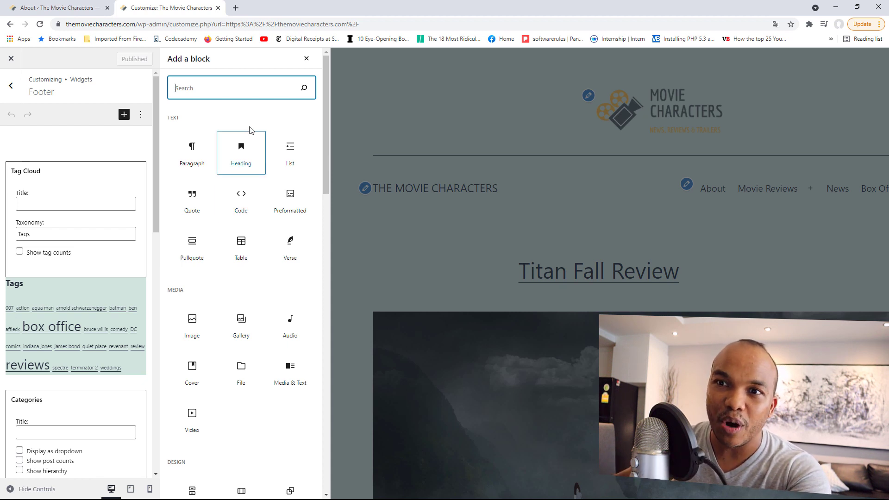
pyautogui.click(11, 60)
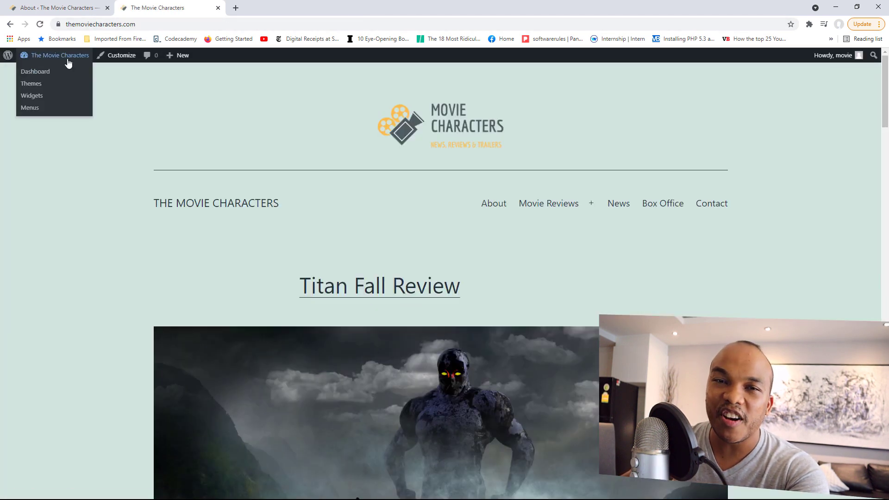
# Go from the live site to the admin Dashboard and on to the Media Library.
pyautogui.click(68, 58)
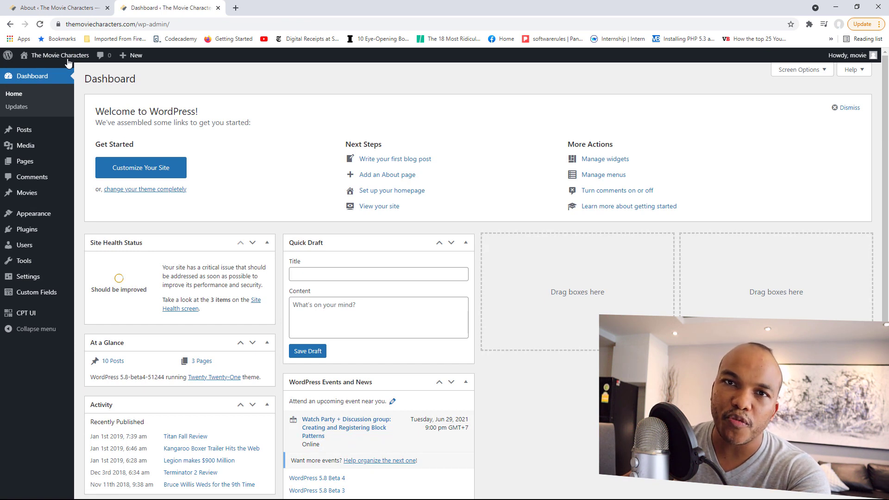
pyautogui.moveTo(70, 146)
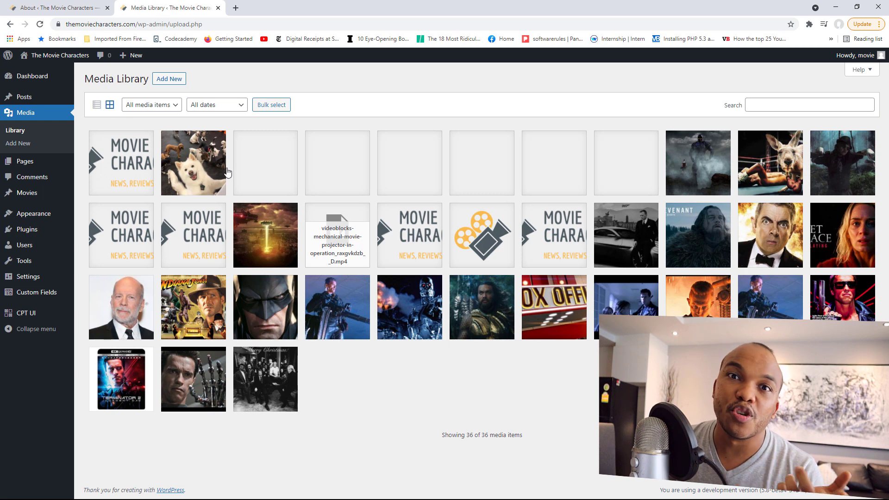
# Open the dog photo's attachment details, showing an image/webp file of 57 KB at 512×640.
pyautogui.click(200, 173)
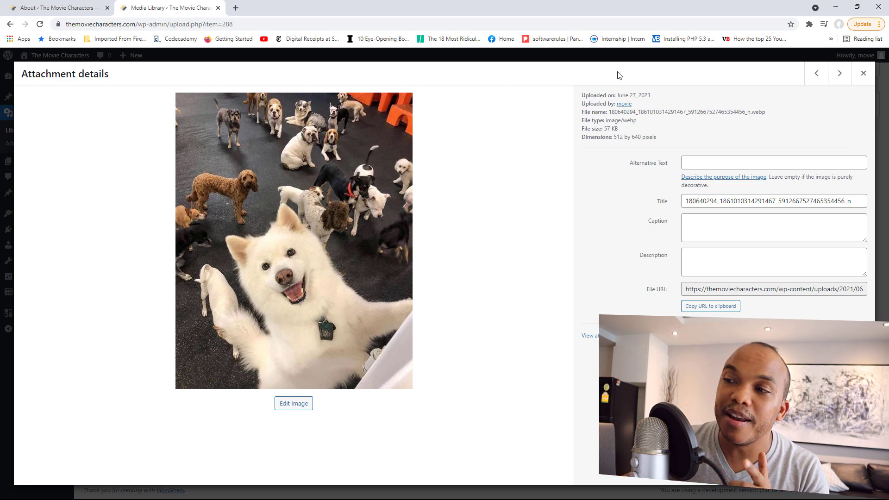
pyautogui.click(862, 74)
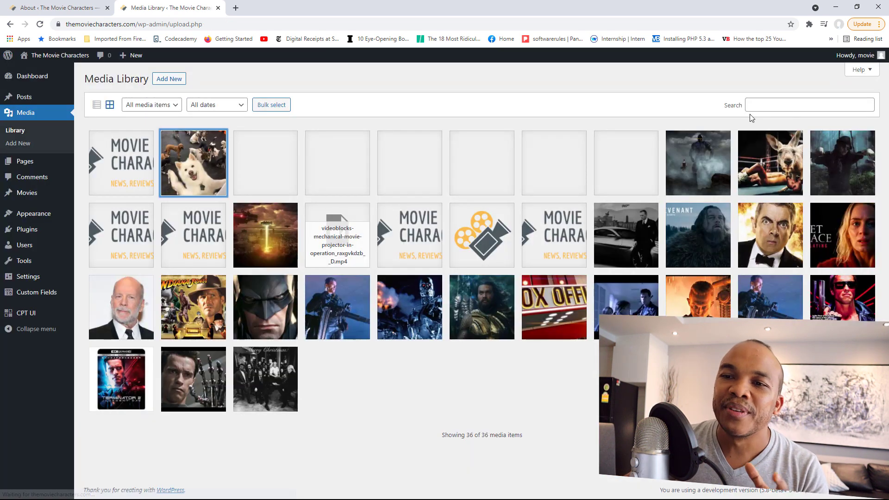
pyautogui.moveTo(63, 102)
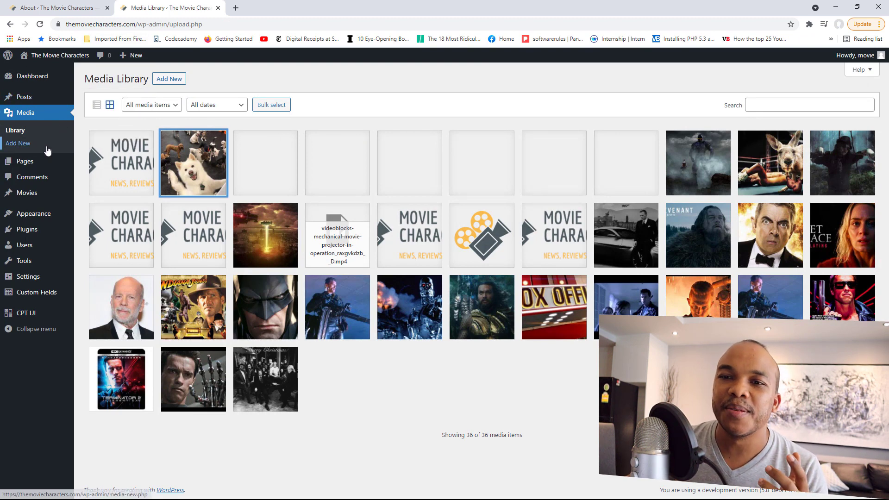
pyautogui.moveTo(49, 162)
pyautogui.click(102, 181)
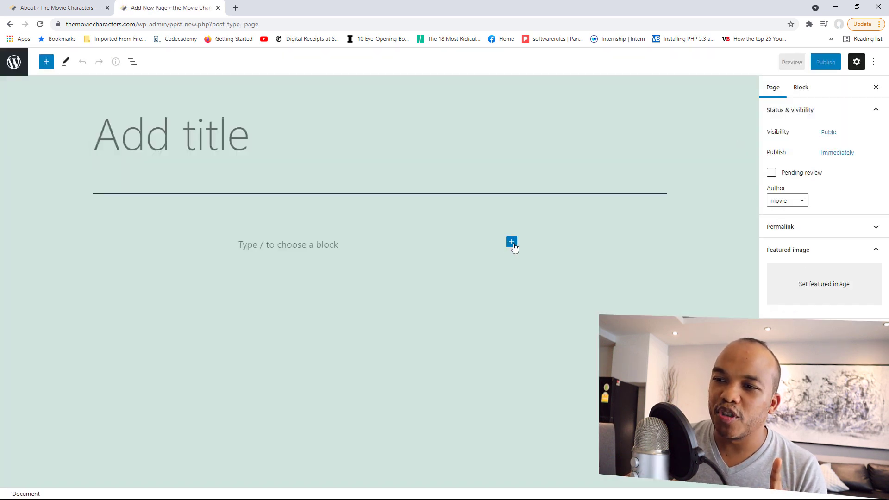
pyautogui.click(512, 243)
pyautogui.click(570, 407)
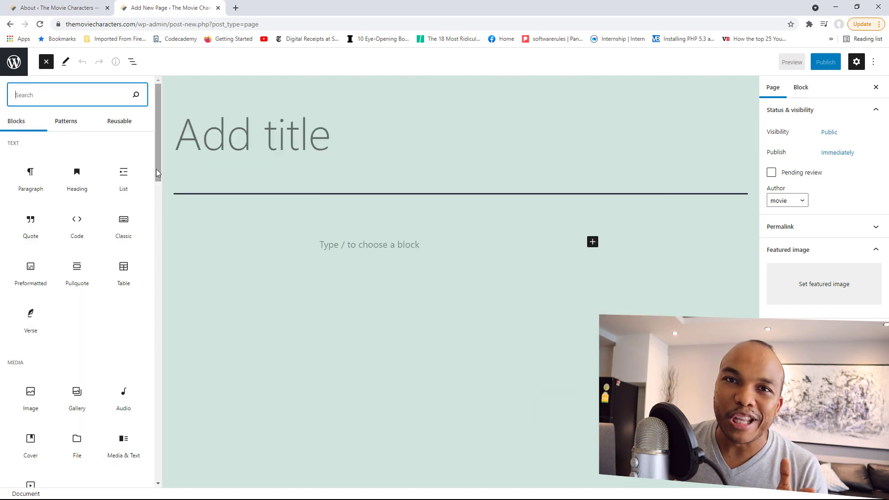
pyautogui.moveTo(156, 170); pyautogui.dragTo(143, 274)
pyautogui.moveTo(73, 230)
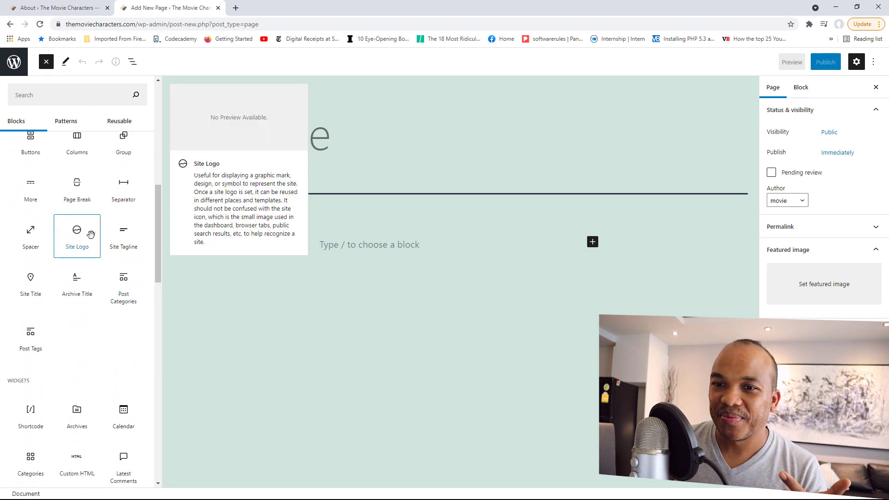
pyautogui.moveTo(123, 235)
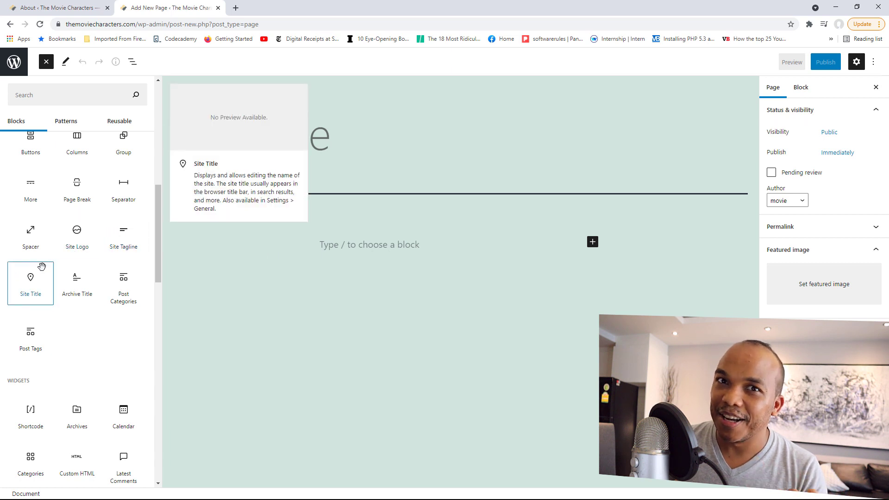
pyautogui.moveTo(79, 276)
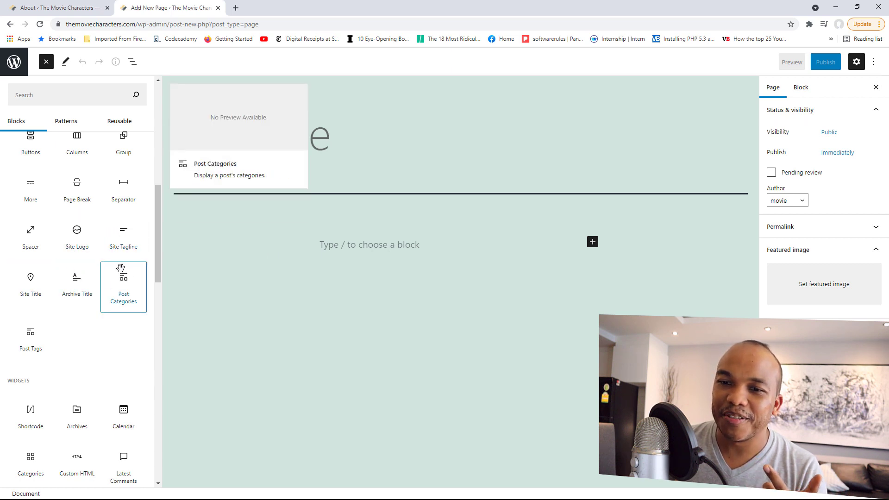
pyautogui.moveTo(109, 257)
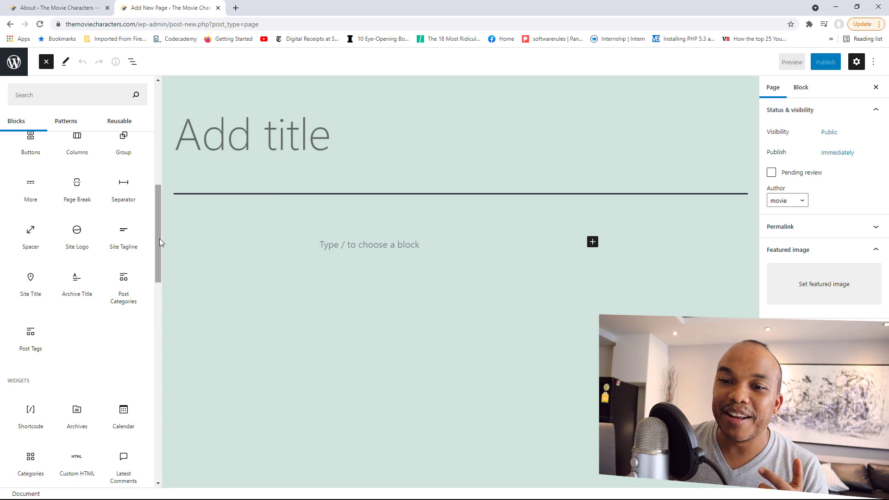
pyautogui.moveTo(157, 239); pyautogui.dragTo(154, 319)
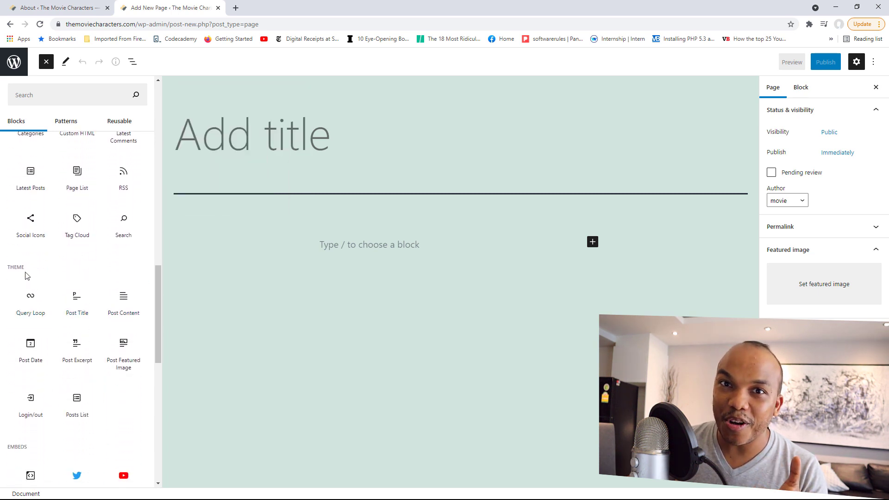
pyautogui.moveTo(43, 303)
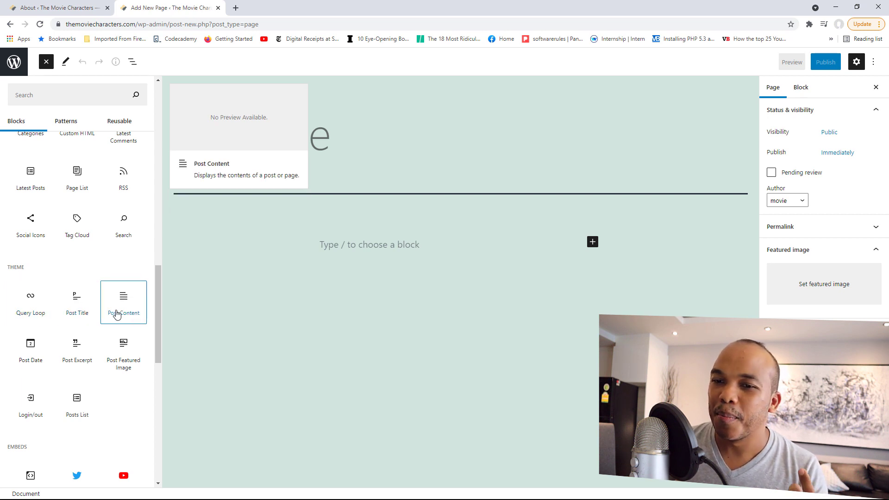
pyautogui.moveTo(95, 322)
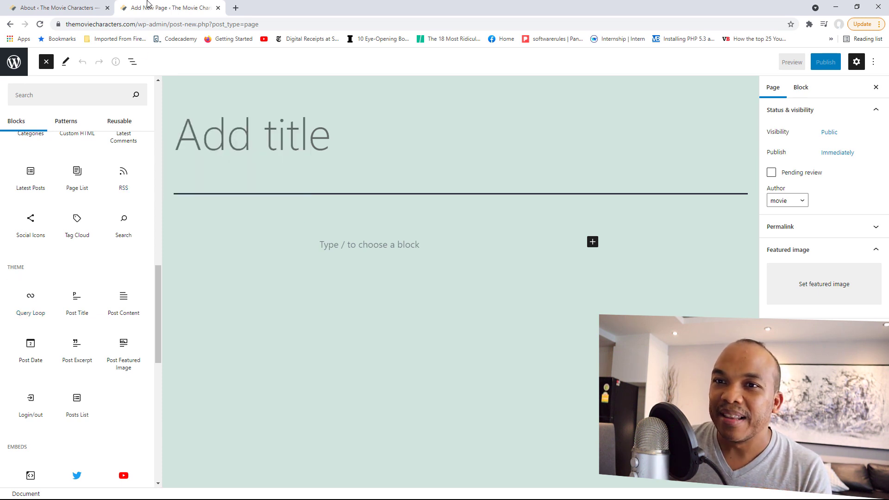
# In the other admin tab, open the Die Hard movie's live page from Movies > All Movies.
pyautogui.click(77, 6)
pyautogui.moveTo(48, 161)
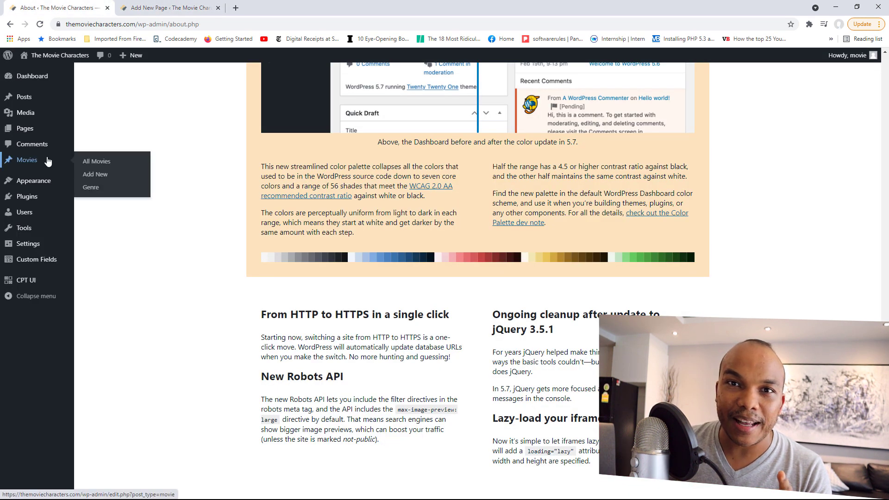
pyautogui.click(96, 162)
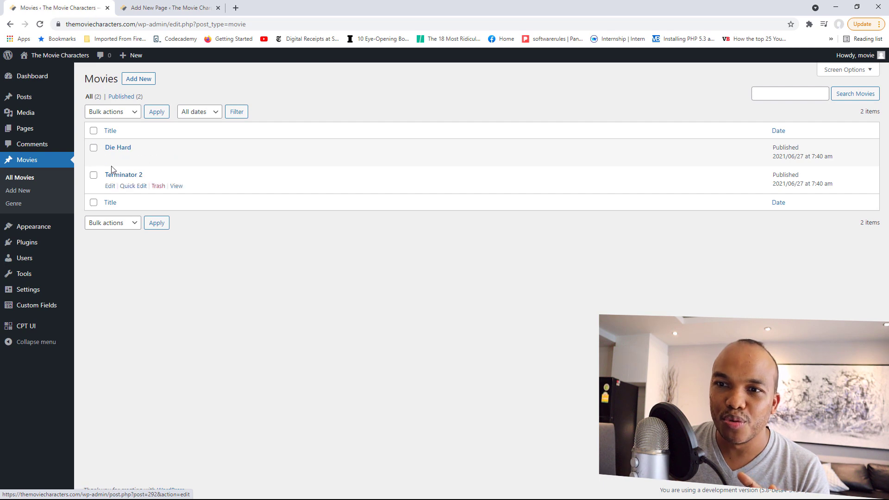
pyautogui.click(178, 159)
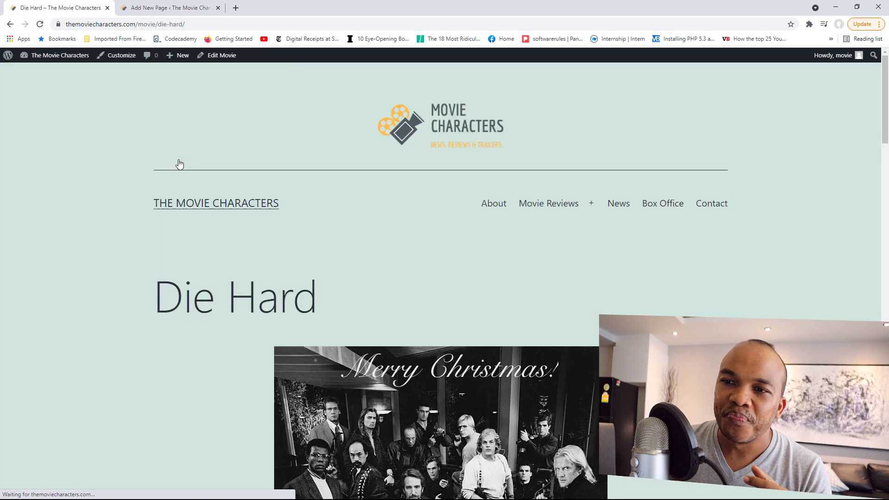
pyautogui.moveTo(884, 106); pyautogui.dragTo(884, 197)
pyautogui.scroll(13, 884, 198)
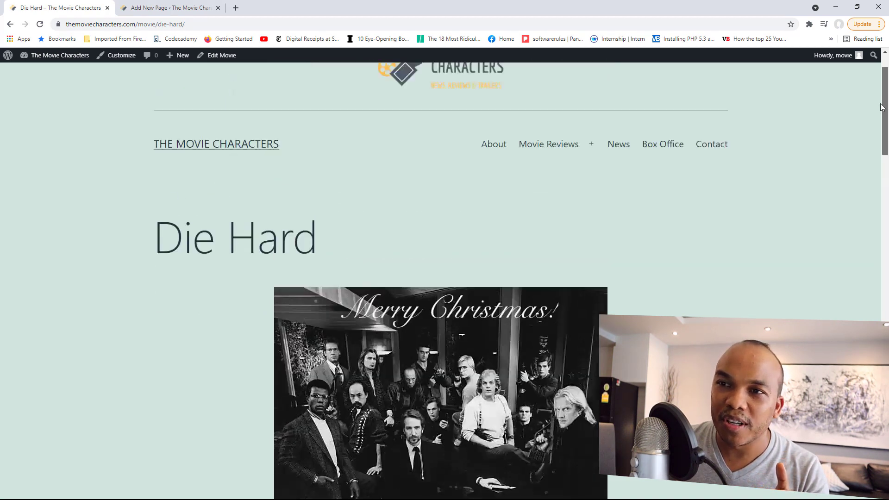
# Insert a Query Loop block on the new page using the suggested layout pattern.
pyautogui.click(161, 6)
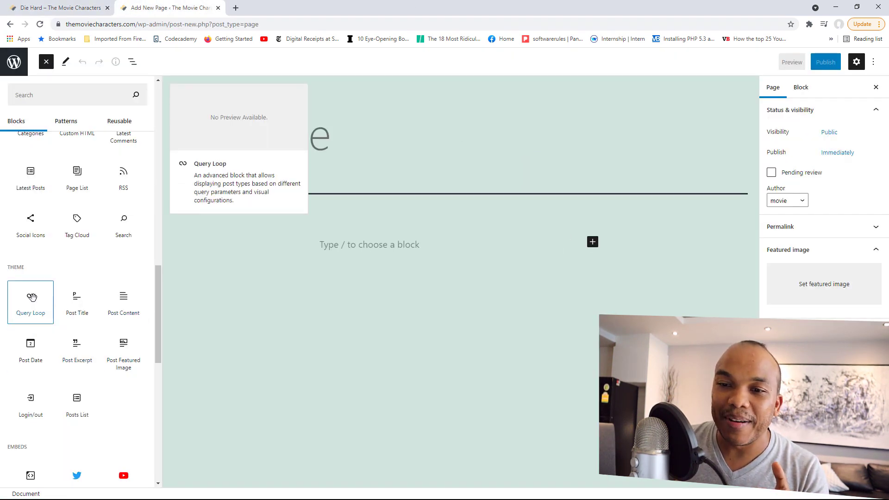
pyautogui.moveTo(28, 306); pyautogui.dragTo(456, 276)
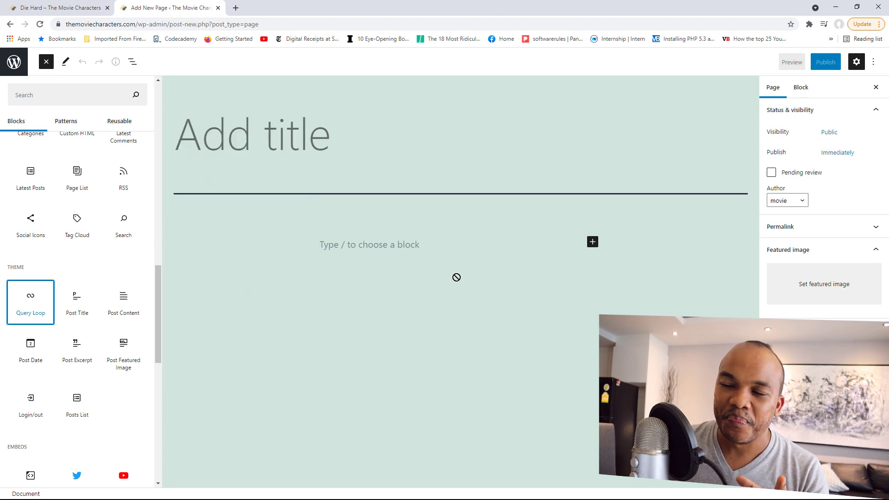
pyautogui.click(30, 298)
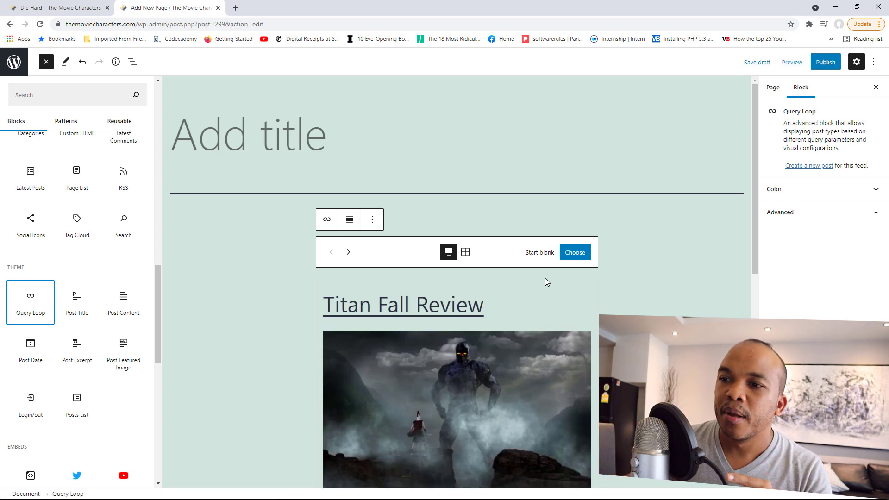
pyautogui.click(579, 254)
pyautogui.click(484, 252)
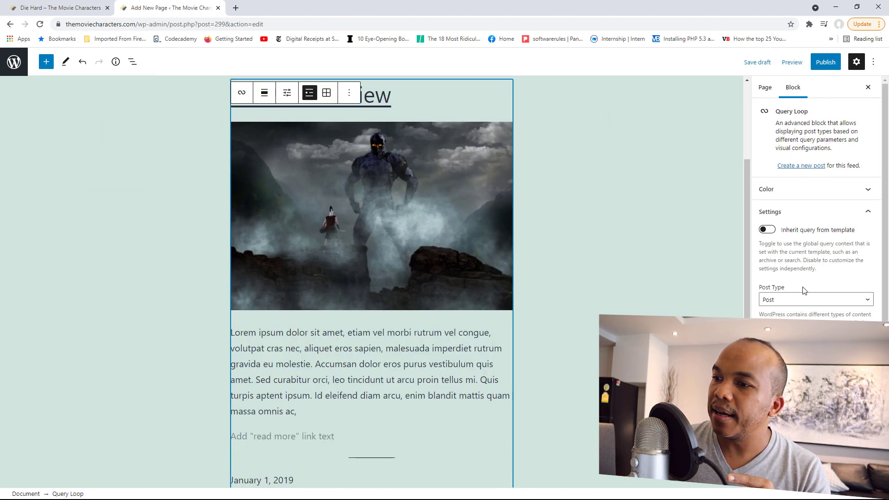
# Set the Query Loop's post type to Movie so it shows Die Hard with its image.
pyautogui.click(841, 300)
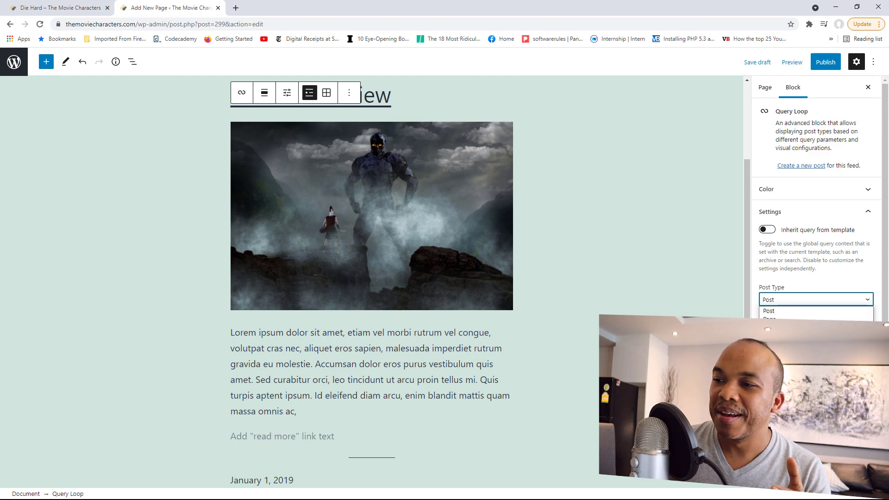
pyautogui.click(815, 326)
pyautogui.scroll(-3, 699, 254)
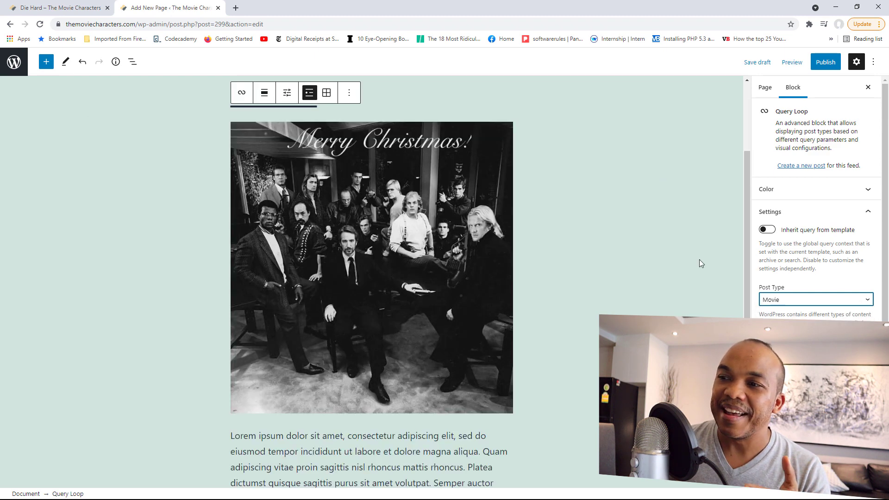
pyautogui.moveTo(745, 170)
pyautogui.mouseDown()
pyautogui.moveTo(745, 153)
pyautogui.moveTo(743, 171)
pyautogui.mouseUp()
pyautogui.scroll(3, 743, 171)
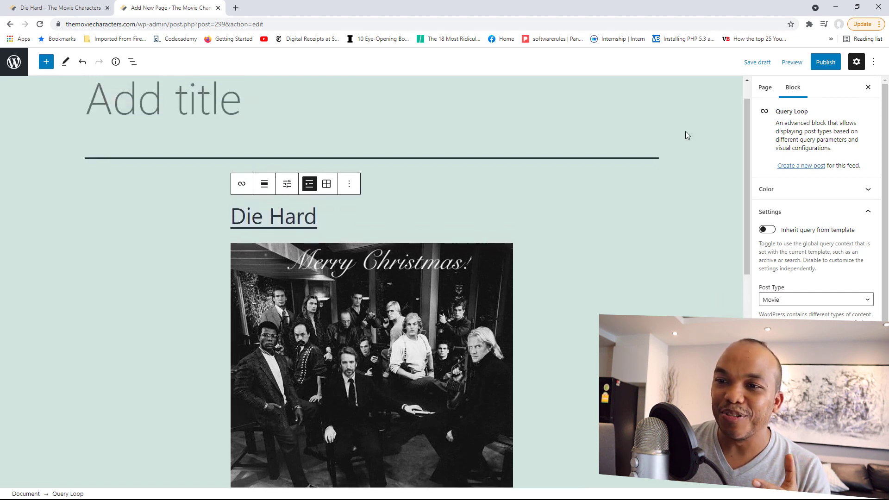
# Set the Query Loop to 2 items per page, listing Die Hard then Terminator 2.
pyautogui.click(287, 185)
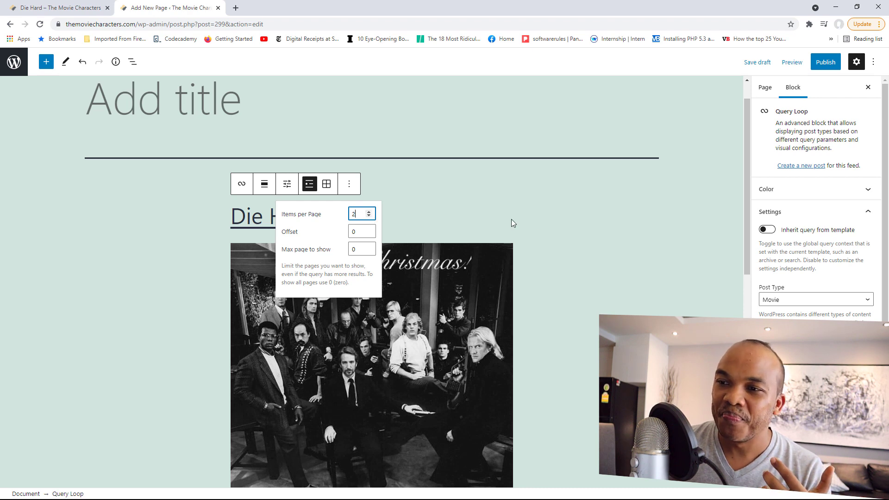
pyautogui.click(597, 219)
pyautogui.moveTo(754, 132)
pyautogui.mouseDown()
pyautogui.moveTo(746, 265)
pyautogui.moveTo(749, 140)
pyautogui.mouseUp()
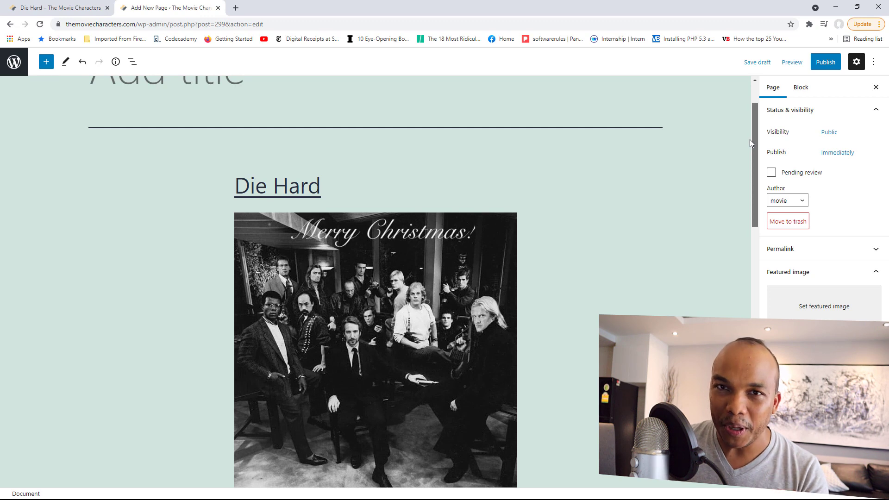
pyautogui.moveTo(748, 140); pyautogui.dragTo(755, 120)
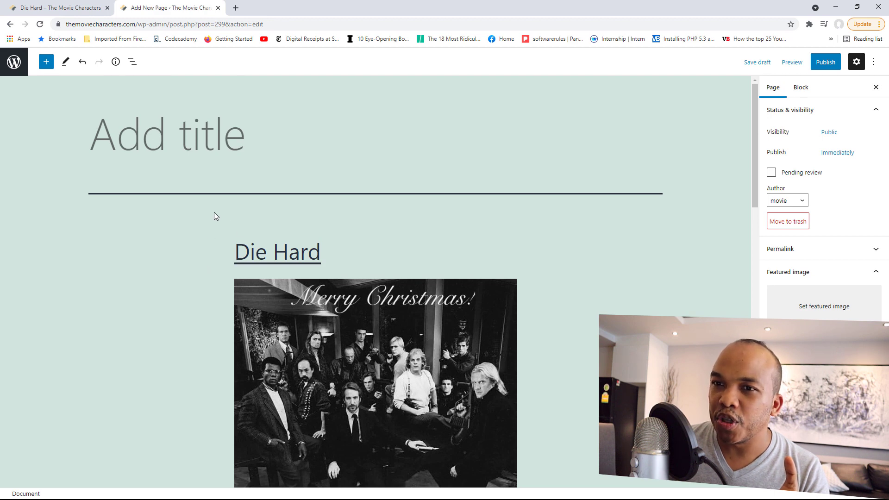
# Show the block list view and select the Query Loop to reveal its Post Template blocks.
pyautogui.click(132, 61)
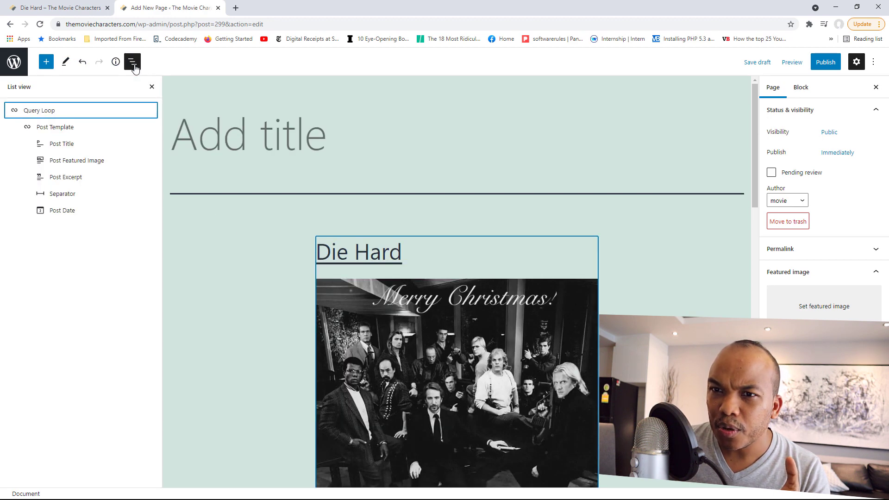
pyautogui.click(41, 115)
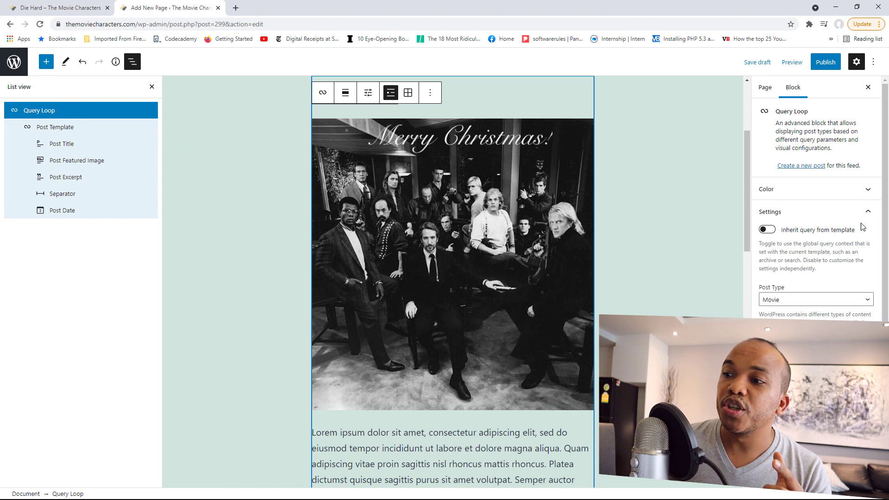
pyautogui.scroll(-1, 819, 277)
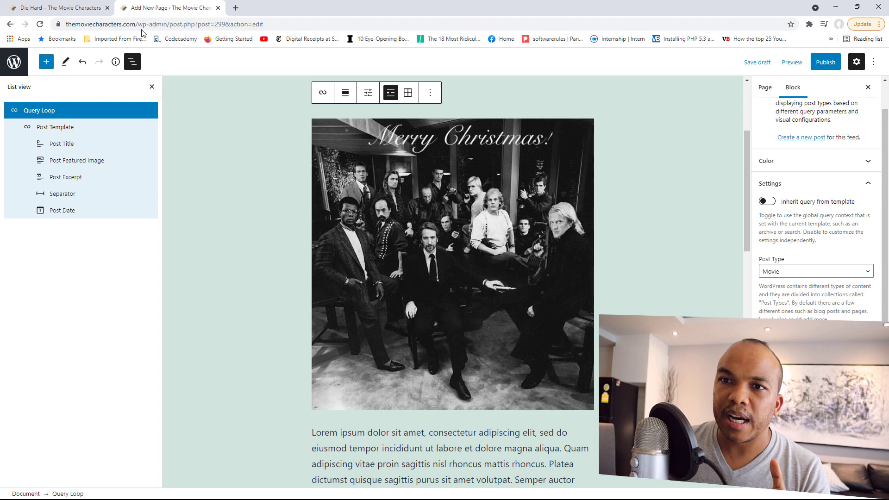
# Check the Die Hard live page in the other tab, then return to the page editor.
pyautogui.click(92, 8)
pyautogui.scroll(-4, 698, 102)
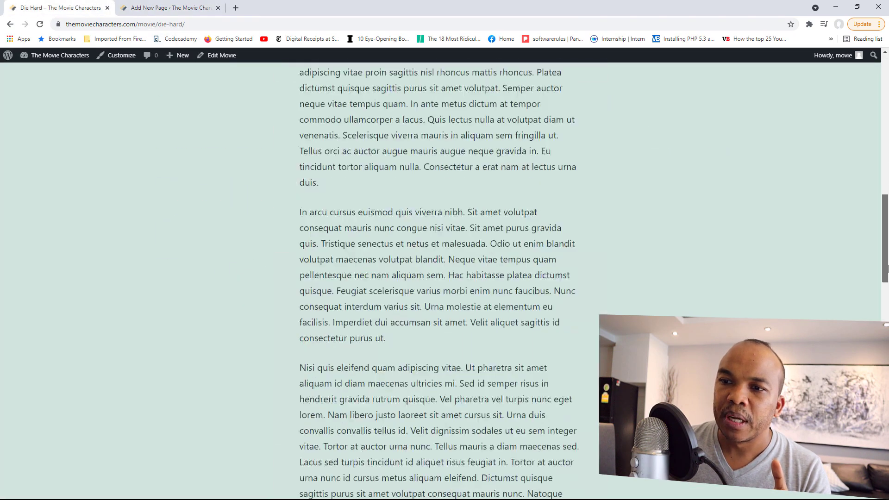
pyautogui.click(175, 5)
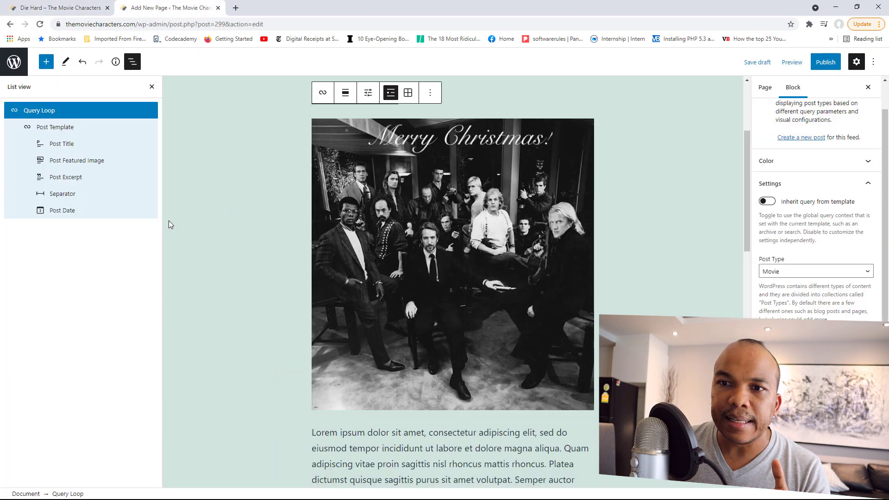